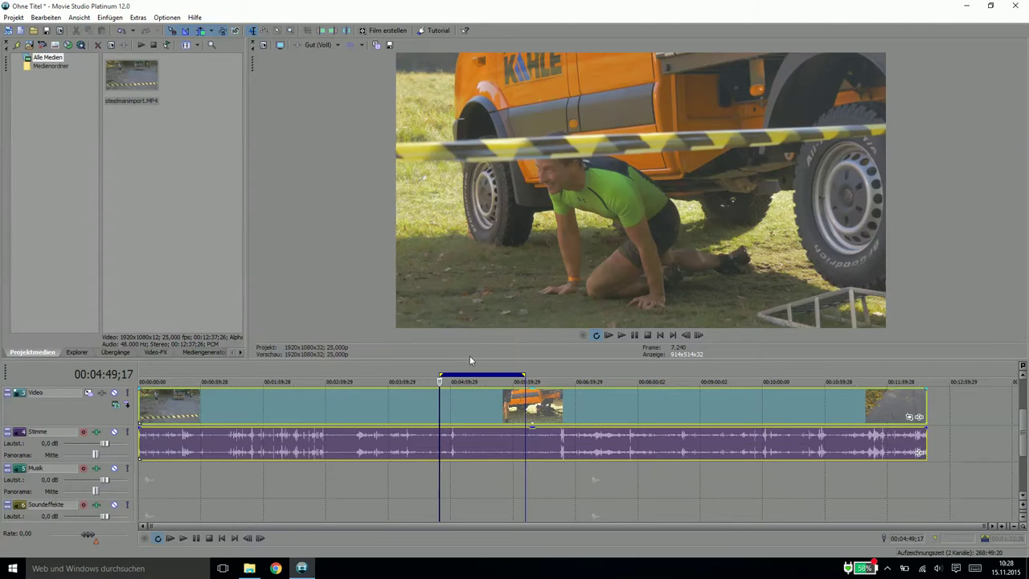
Play the timeline to 00:04:52;17, stop there, and add the Sony Bump-Map effect to the video clip.
{"action": "left_click", "coordinate": [443, 381]}
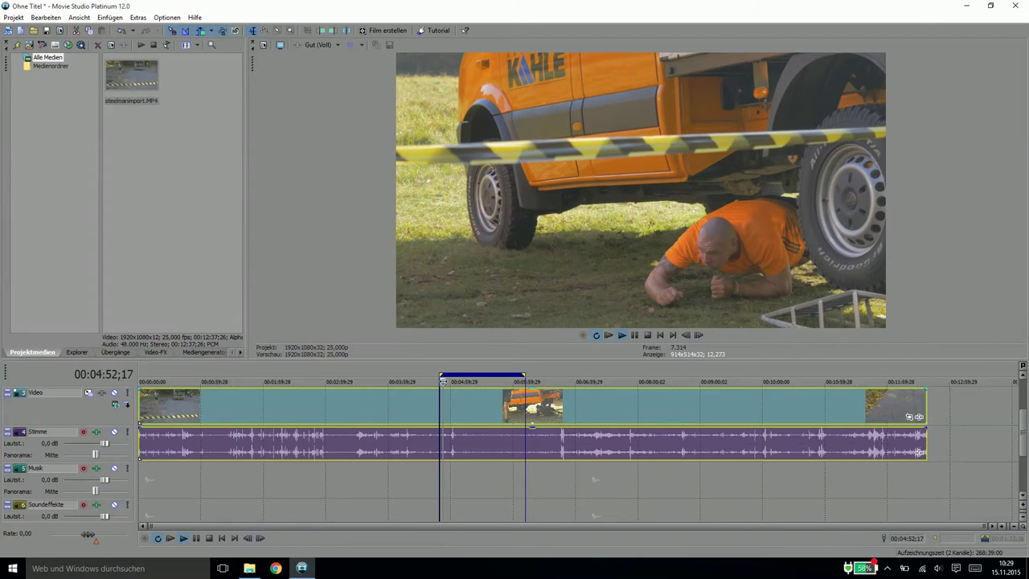
{"action": "key", "text": "space"}
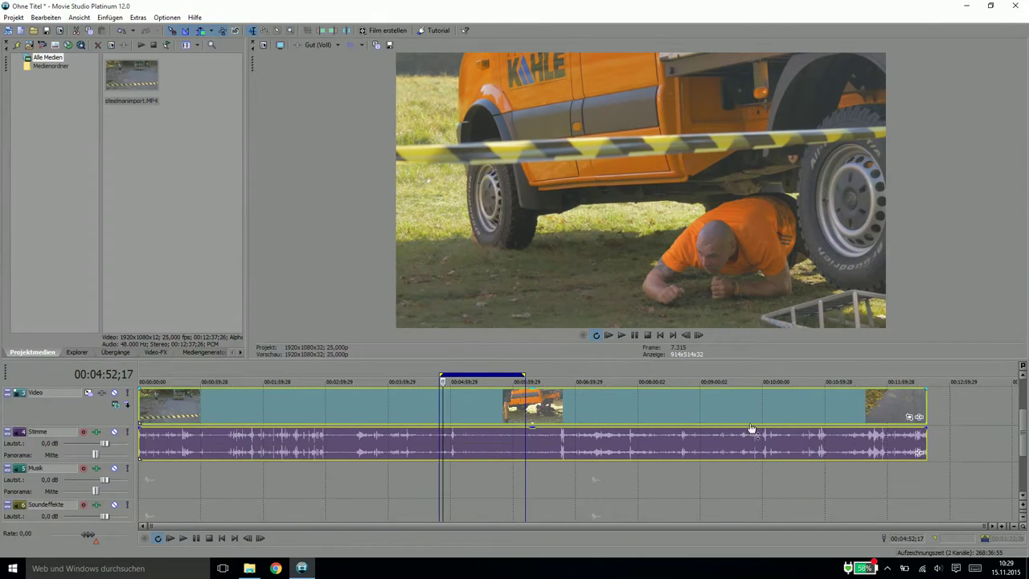
{"action": "left_click", "coordinate": [920, 418]}
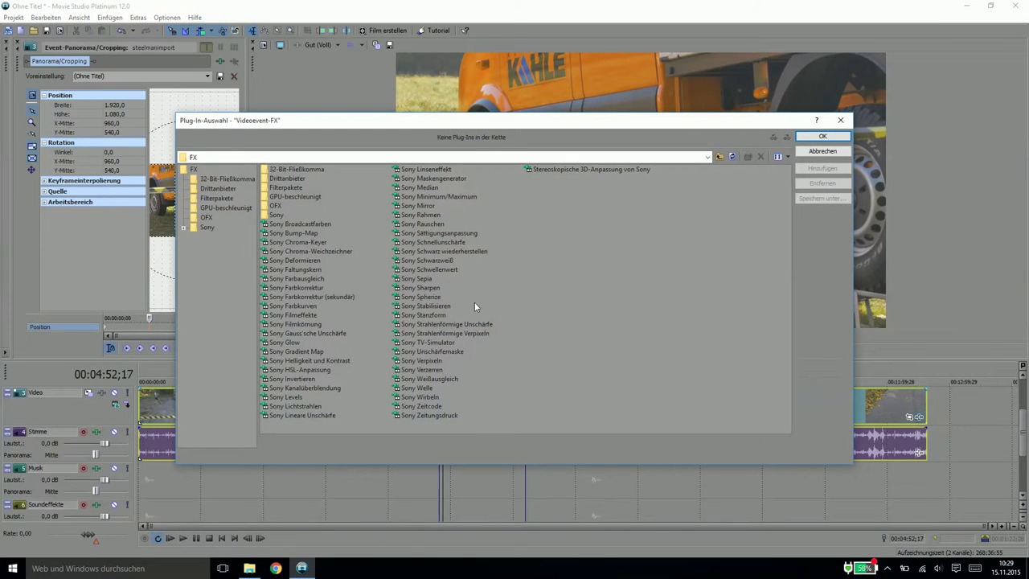
{"action": "double_click", "coordinate": [294, 234]}
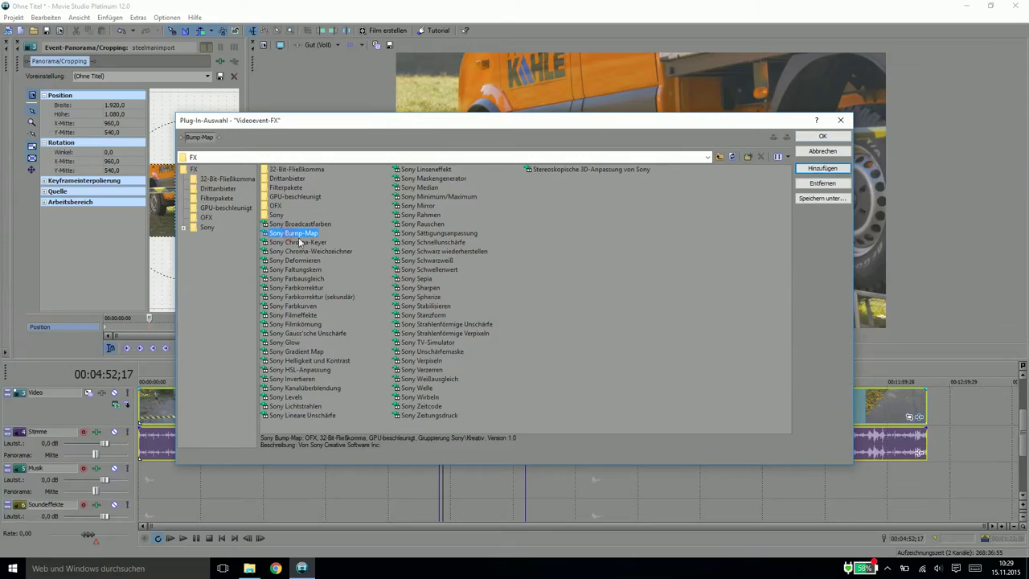
{"action": "left_click", "coordinate": [823, 136]}
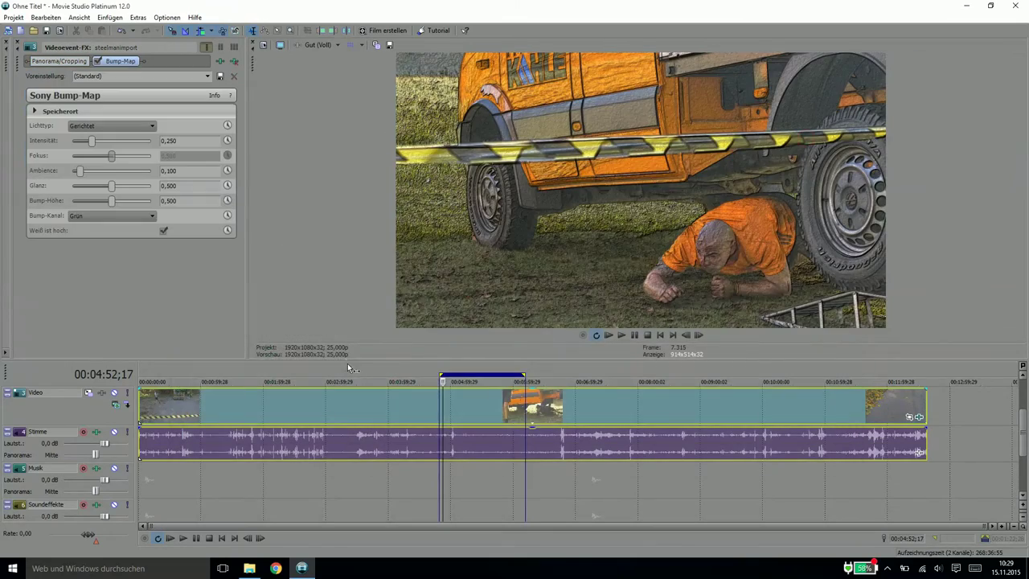
Enlarge the preview area and set the Bump-Map effect's Bump-Kanal to Alpha.
{"action": "left_click_drag", "start_coordinate": [351, 359], "coordinate": [315, 504]}
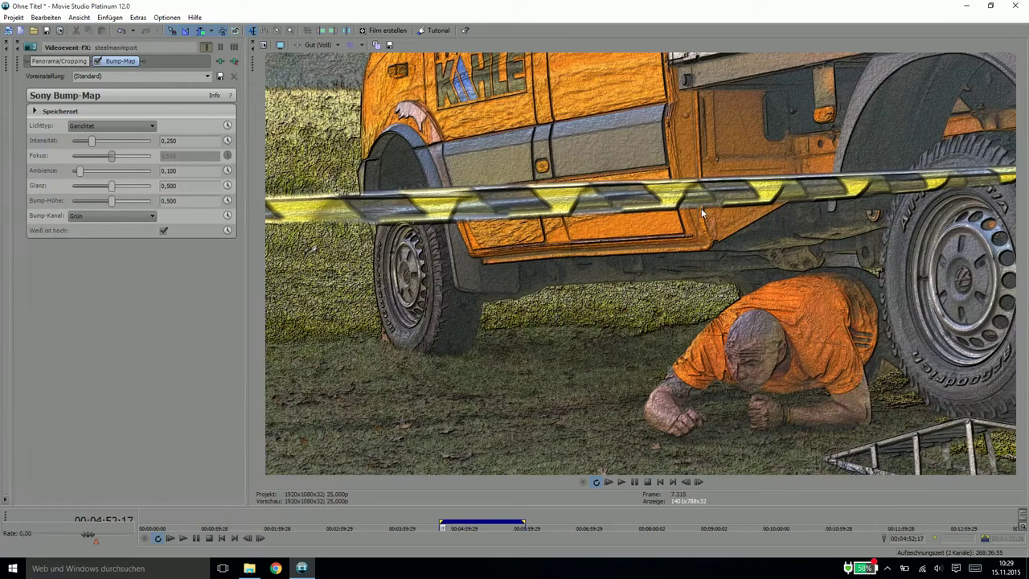
{"action": "left_click", "coordinate": [83, 216]}
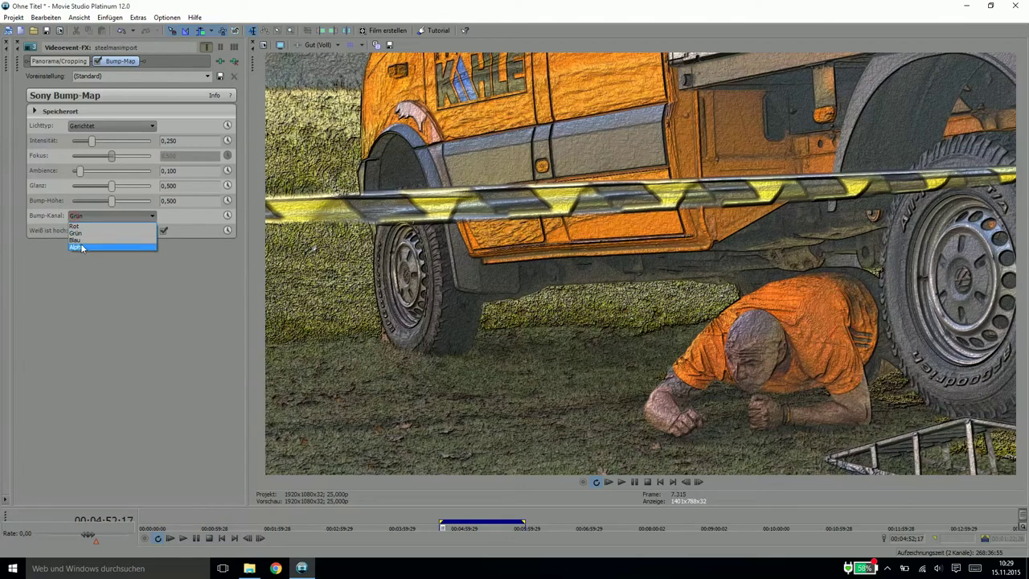
{"action": "left_click", "coordinate": [82, 247]}
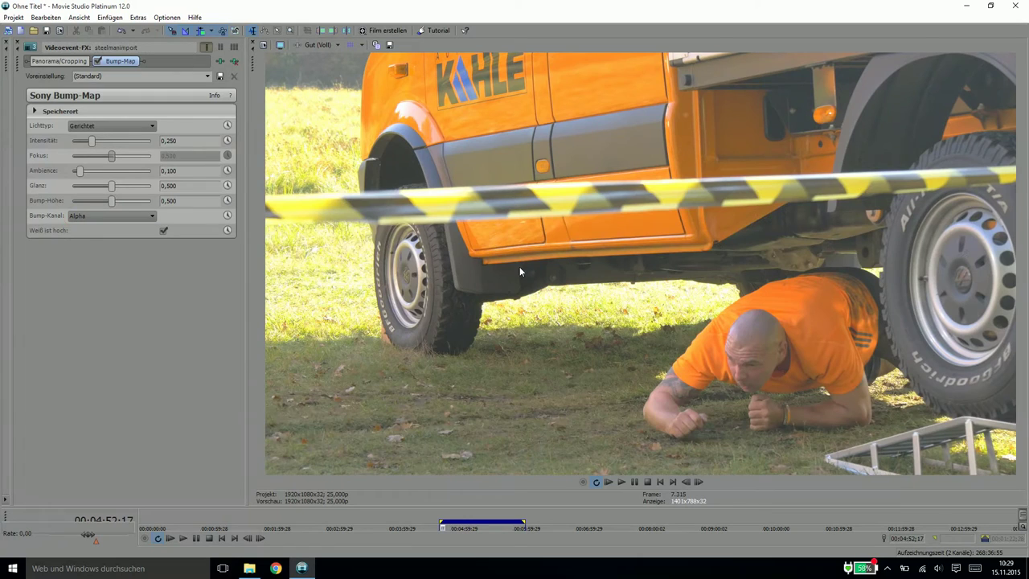
Compare the picture with the Bump-Map effect switched off and on, leaving it enabled.
{"action": "left_click", "coordinate": [97, 62]}
{"action": "left_click", "coordinate": [97, 61]}
{"action": "left_click", "coordinate": [97, 62]}
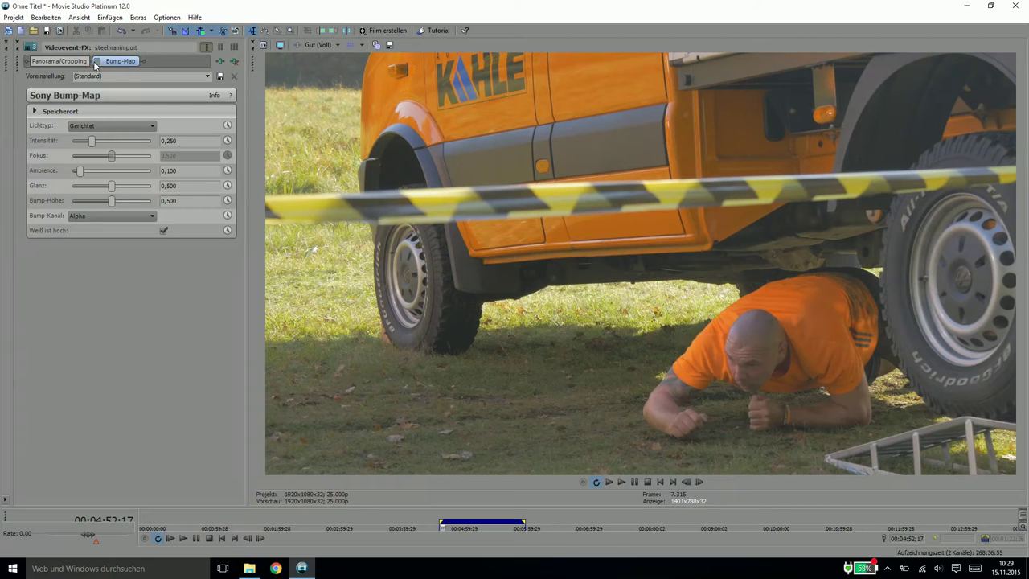
{"action": "left_click", "coordinate": [97, 62]}
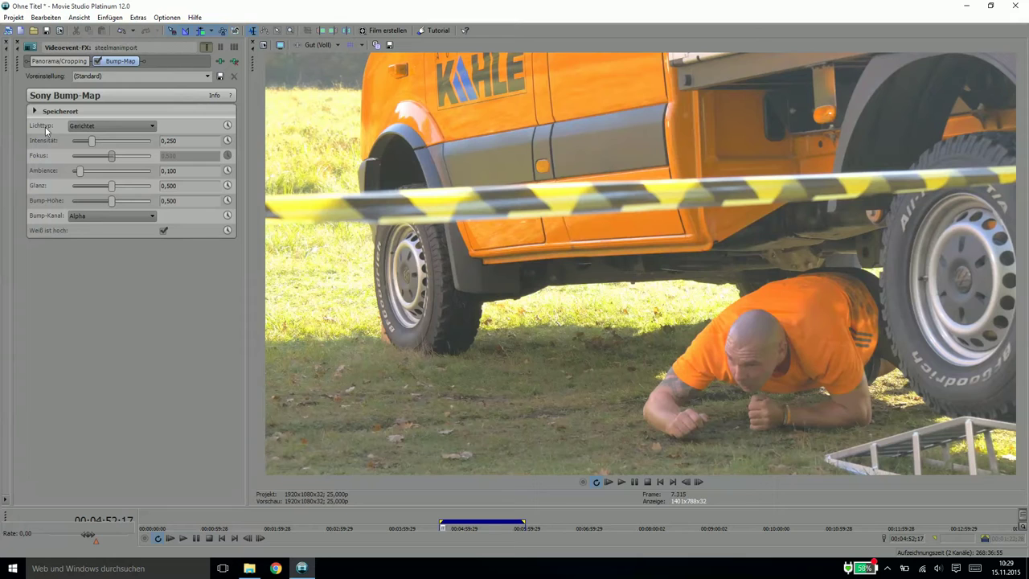
Set Lichttyp to Scheinwerfer, expand the source and target positions, and move the light source to about -2,114; 1,180.
{"action": "left_click", "coordinate": [98, 125]}
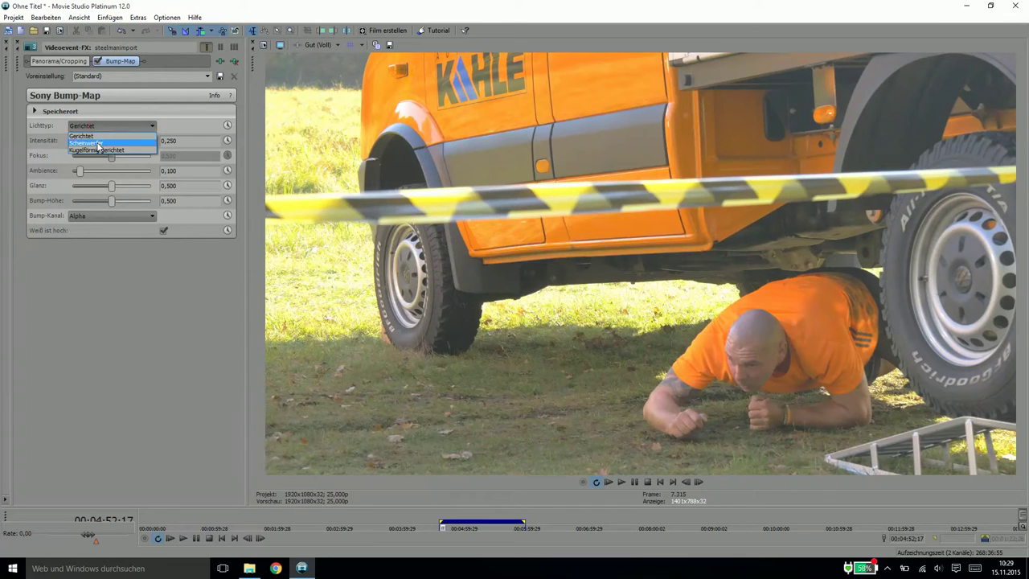
{"action": "left_click", "coordinate": [97, 143]}
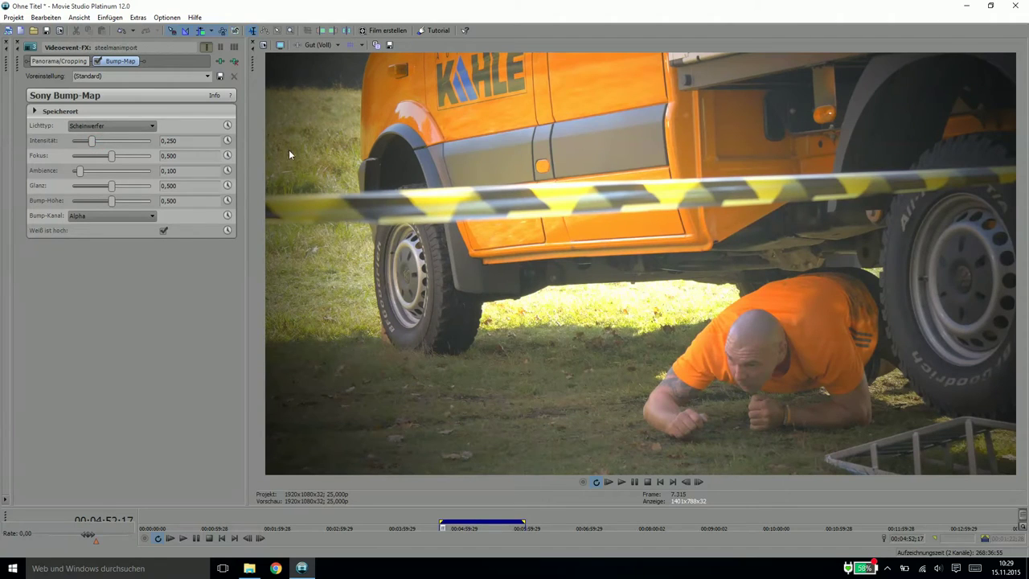
{"action": "left_click", "coordinate": [35, 112]}
{"action": "left_click", "coordinate": [41, 127]}
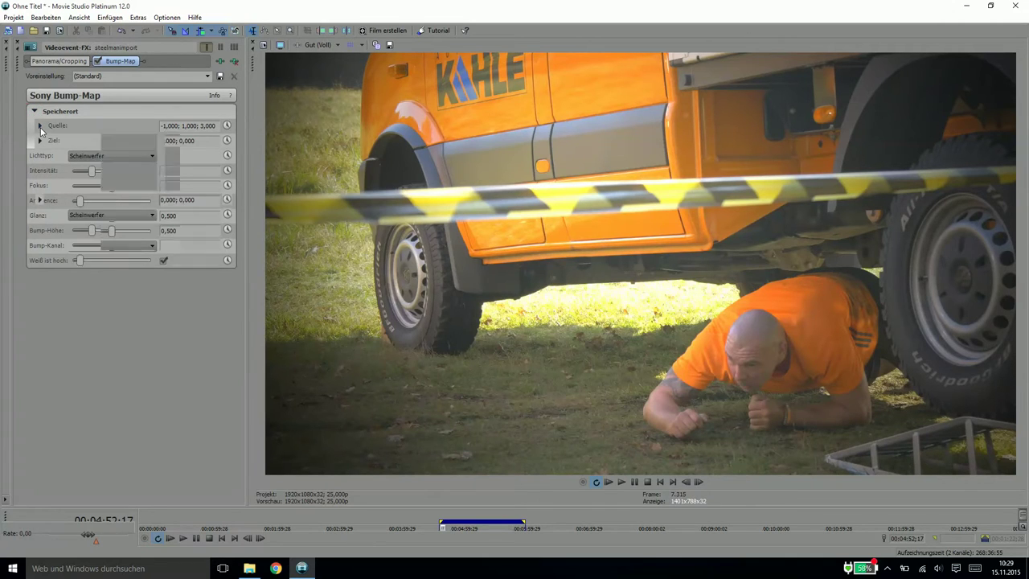
{"action": "left_click", "coordinate": [39, 199]}
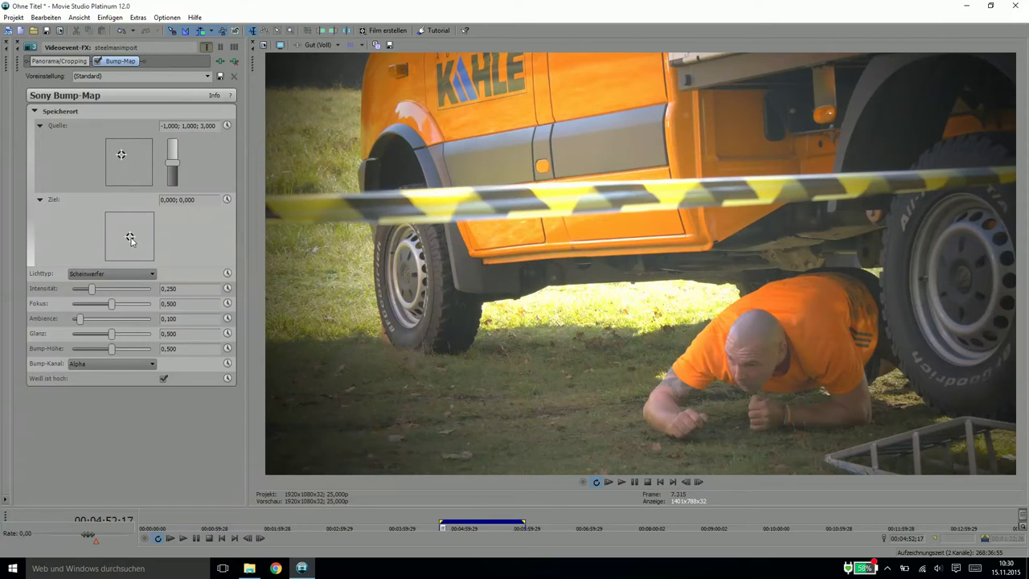
{"action": "left_click_drag", "start_coordinate": [120, 154], "coordinate": [111, 152]}
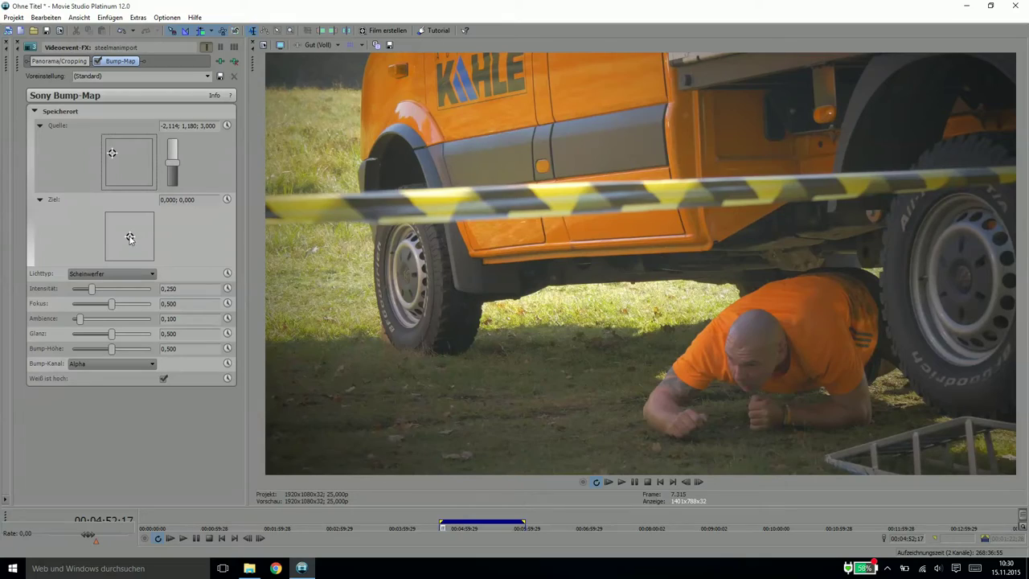
Narrow the spotlight to a Fokus of about 0,197 and aim its target at the crawling man, about 0,261; -0,261.
{"action": "mouse_move", "coordinate": [91, 290]}
{"action": "left_mouse_down"}
{"action": "mouse_move", "coordinate": [117, 294]}
{"action": "mouse_move", "coordinate": [79, 294]}
{"action": "mouse_move", "coordinate": [109, 307]}
{"action": "mouse_move", "coordinate": [85, 305]}
{"action": "left_mouse_up"}
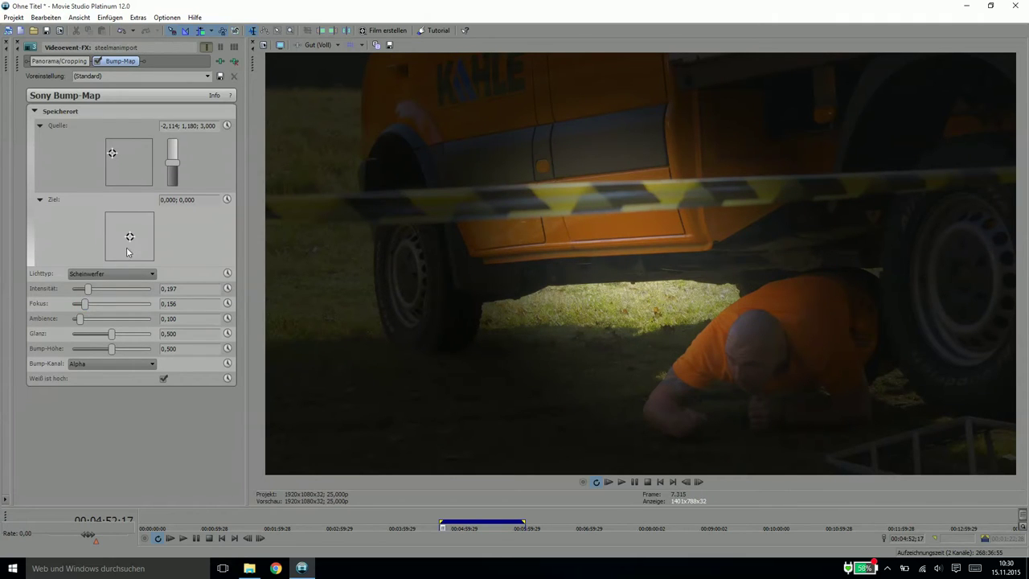
{"action": "left_click_drag", "start_coordinate": [129, 239], "coordinate": [132, 243]}
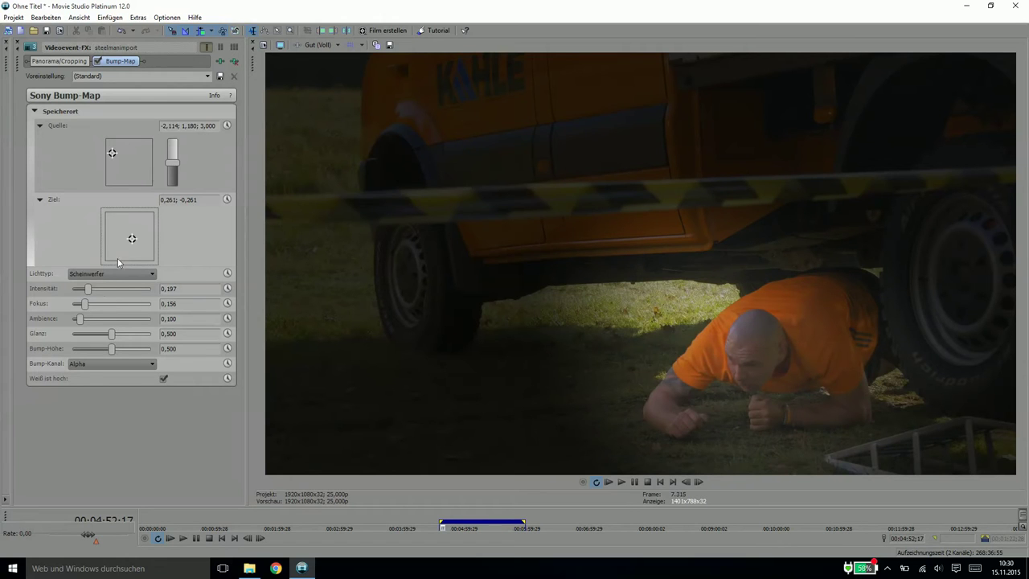
{"action": "left_click_drag", "start_coordinate": [88, 308], "coordinate": [89, 307]}
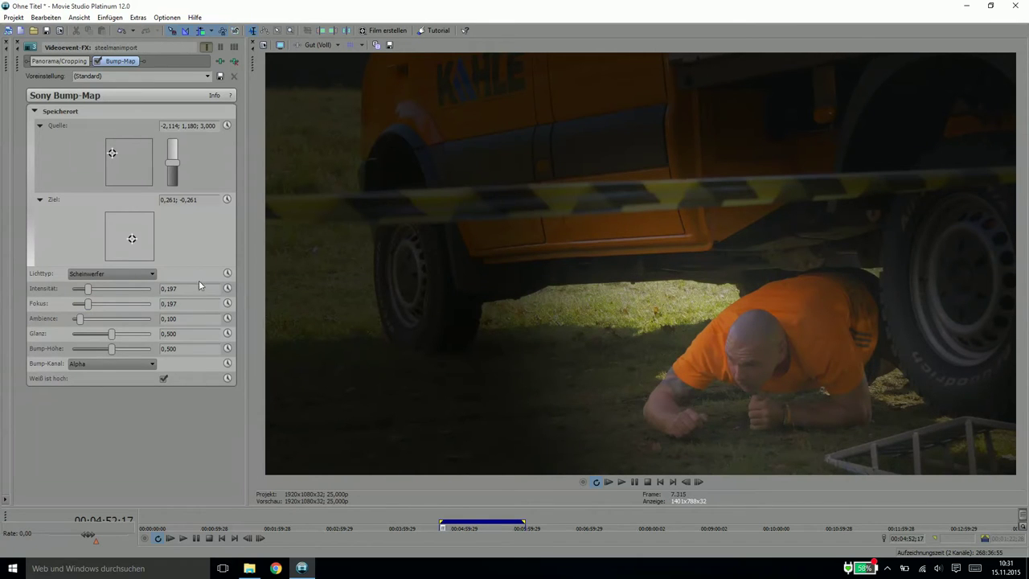
Set the spotlight's Ambience to about 0,435 and its Intensität to about 0,143.
{"action": "left_click_drag", "start_coordinate": [88, 293], "coordinate": [89, 293]}
{"action": "left_click_drag", "start_coordinate": [79, 319], "coordinate": [81, 323]}
{"action": "left_click_drag", "start_coordinate": [89, 324], "coordinate": [107, 325]}
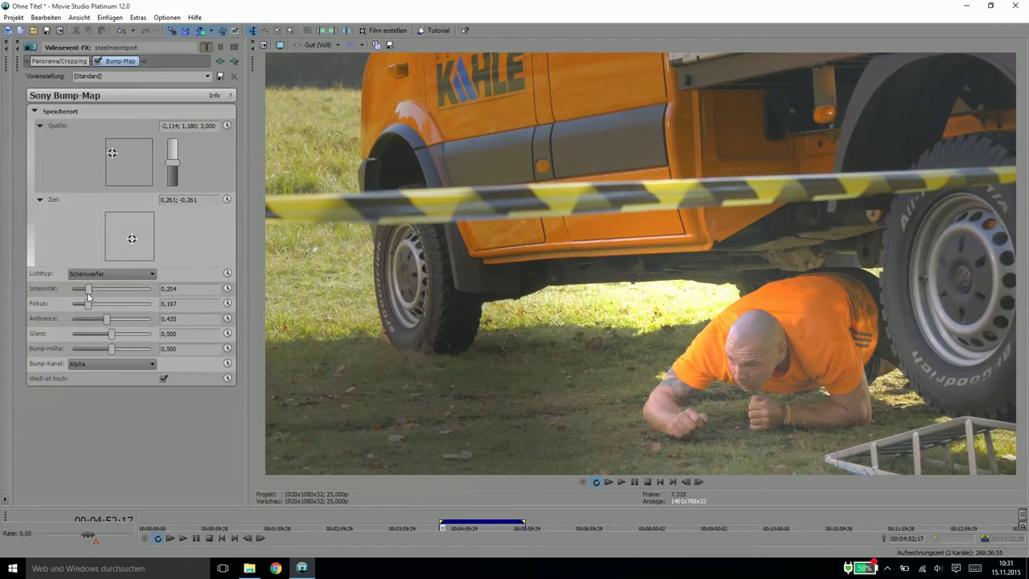
{"action": "left_click_drag", "start_coordinate": [88, 292], "coordinate": [84, 291]}
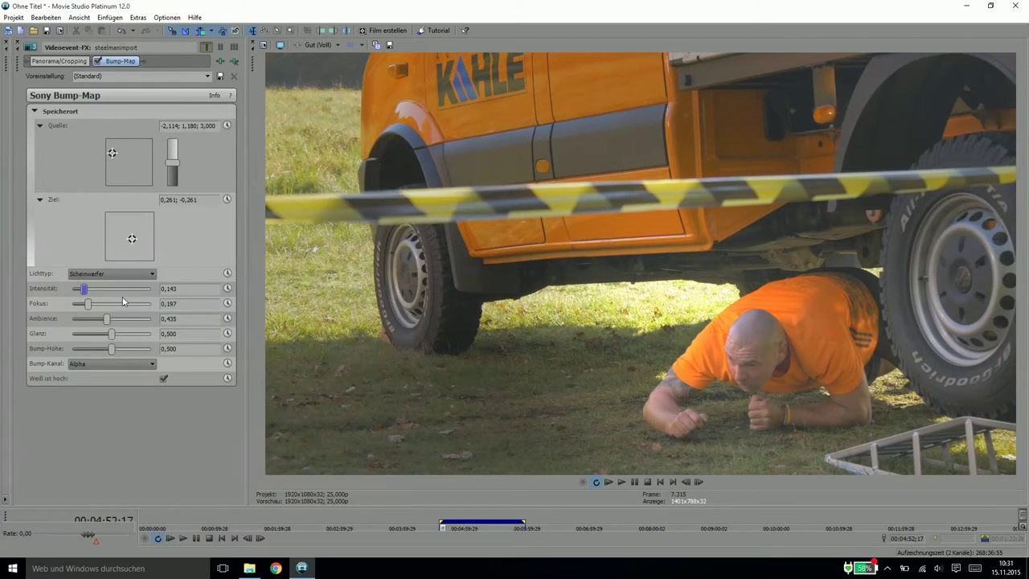
Check the subtle spotlight by toggling the Bump-Map effect off and on.
{"action": "left_click", "coordinate": [98, 62]}
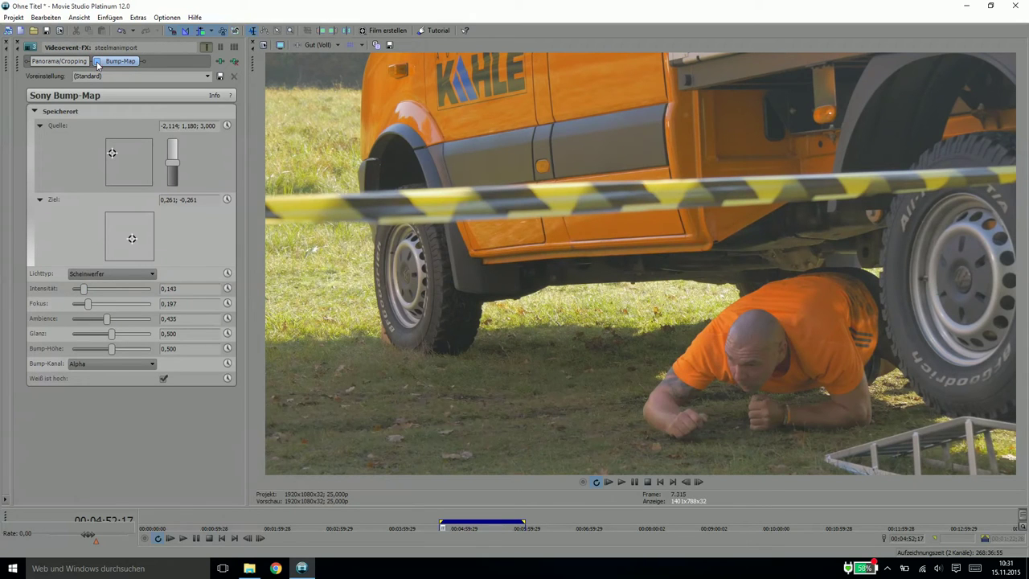
{"action": "left_click", "coordinate": [98, 62]}
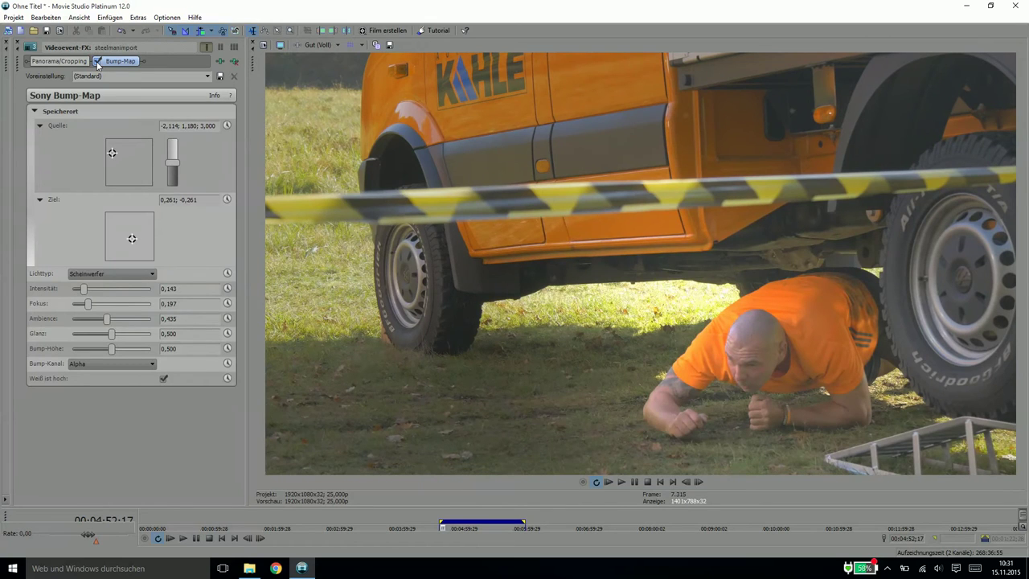
{"action": "left_click", "coordinate": [97, 62]}
{"action": "left_click", "coordinate": [97, 62]}
Add the Sony Farbkurven effect to the clip and place it ahead of Bump-Map in the effect chain.
{"action": "left_click", "coordinate": [220, 61]}
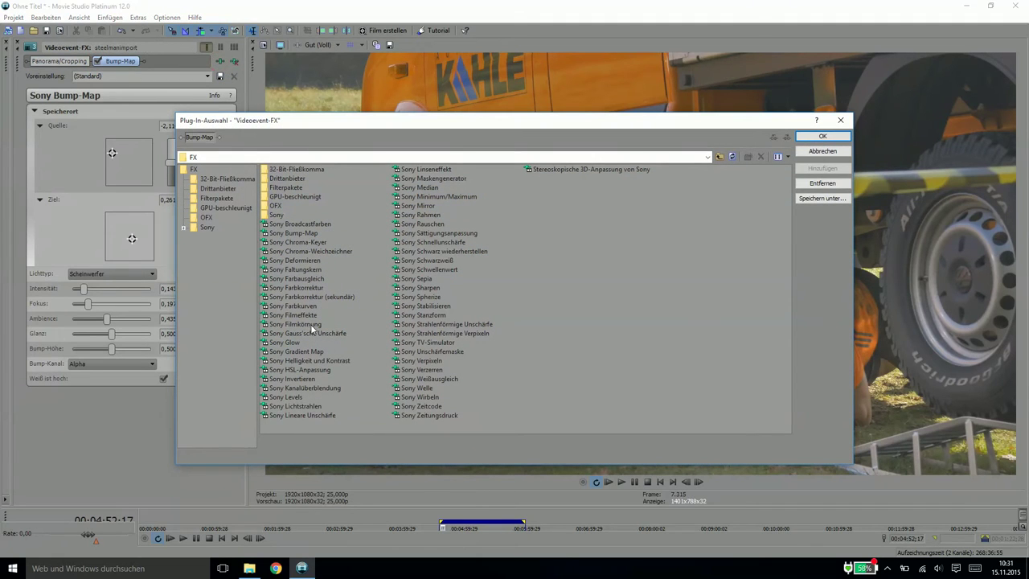
{"action": "double_click", "coordinate": [294, 306]}
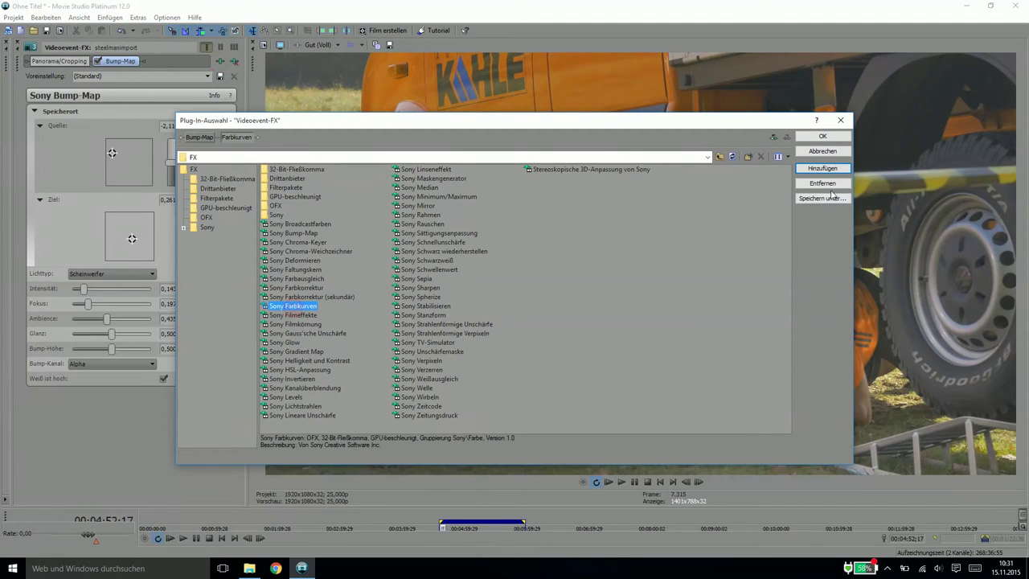
{"action": "left_click", "coordinate": [823, 137]}
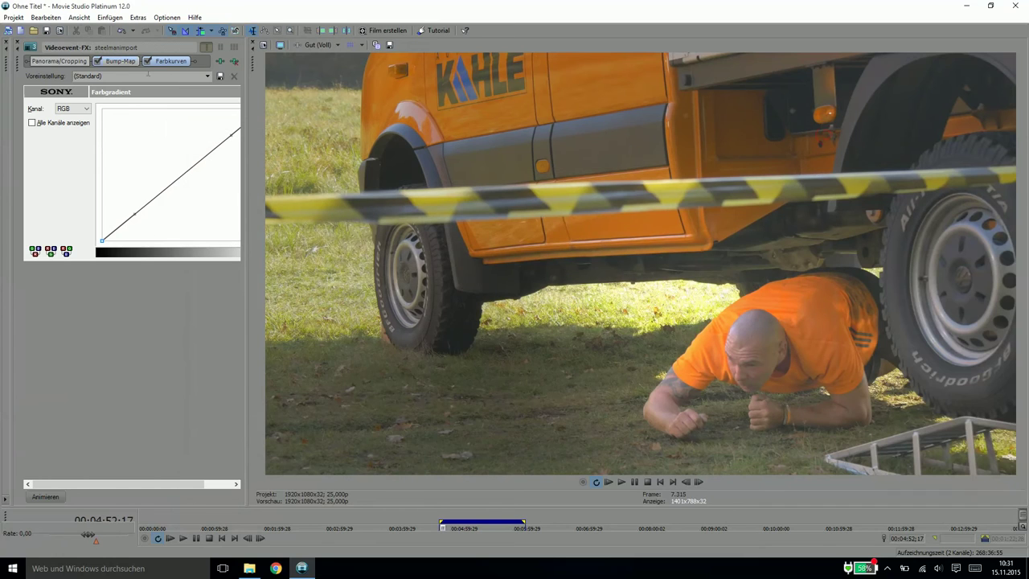
{"action": "left_click_drag", "start_coordinate": [164, 60], "coordinate": [94, 67]}
Disable Bump-Map, widen the effects area, and bend the RGB color curve downward to darken the picture.
{"action": "left_click", "coordinate": [148, 61]}
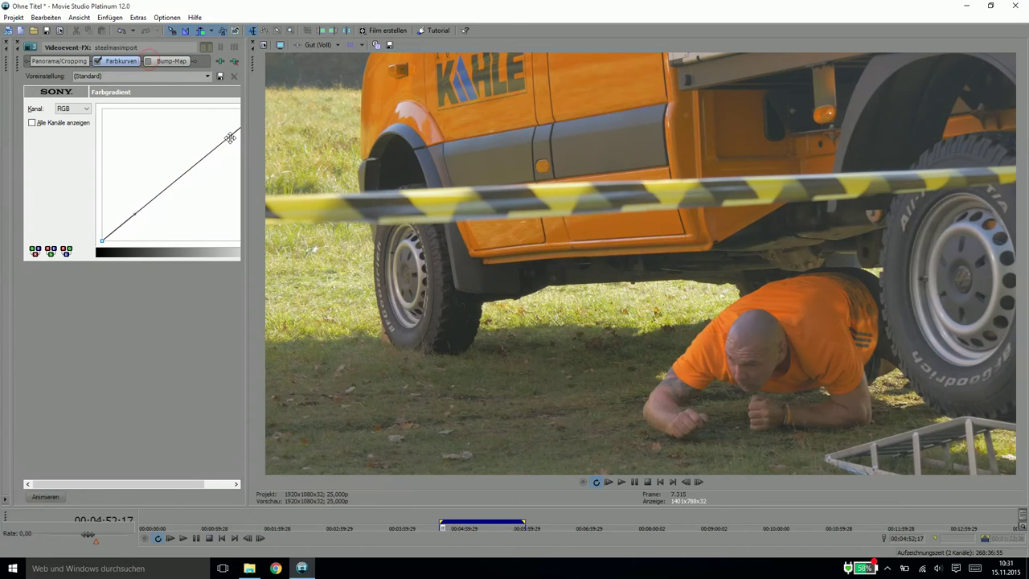
{"action": "left_click_drag", "start_coordinate": [250, 221], "coordinate": [279, 218]}
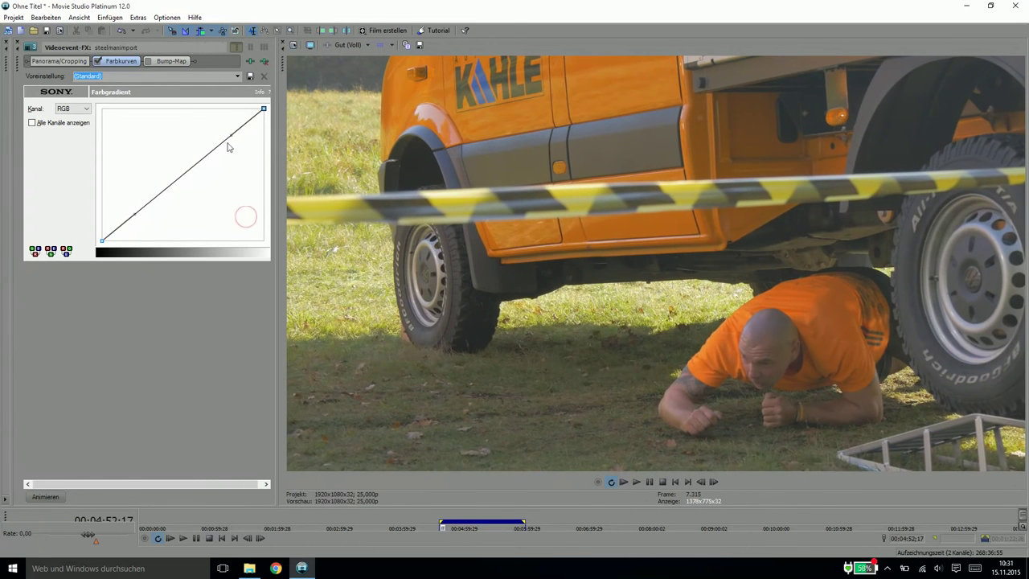
{"action": "left_click_drag", "start_coordinate": [231, 134], "coordinate": [235, 151]}
{"action": "left_click_drag", "start_coordinate": [133, 212], "coordinate": [162, 204]}
{"action": "left_click_drag", "start_coordinate": [233, 153], "coordinate": [212, 168]}
{"action": "left_click_drag", "start_coordinate": [161, 204], "coordinate": [168, 208]}
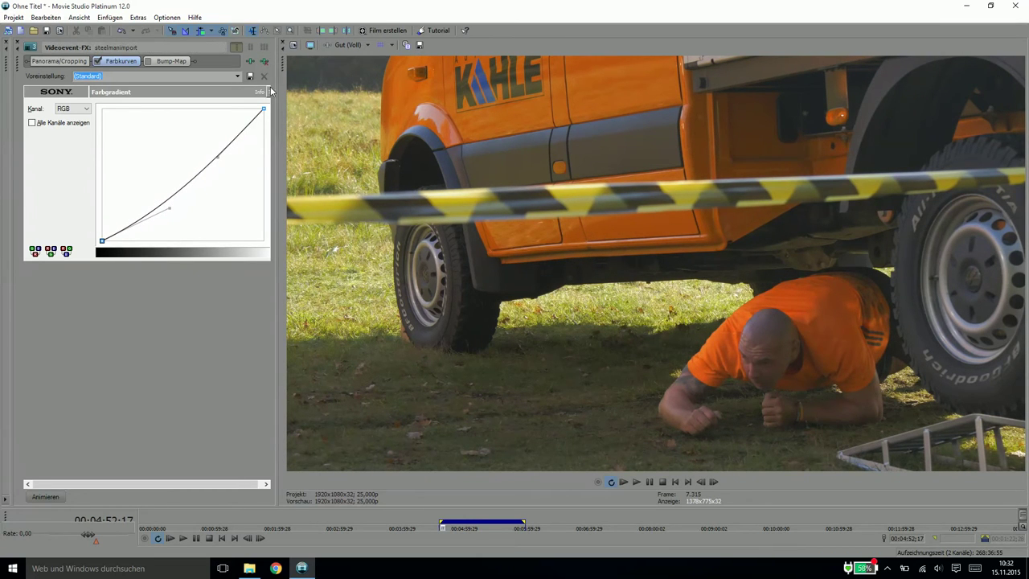
Re-enable Bump-Map, show its settings, and compare the darkened picture with and without the spotlight.
{"action": "left_click", "coordinate": [149, 62]}
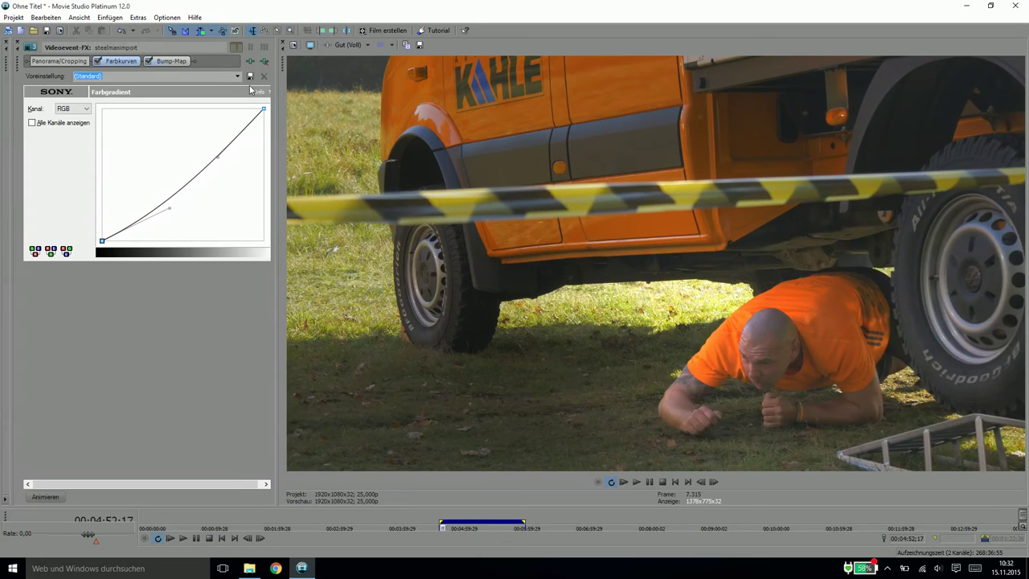
{"action": "left_click", "coordinate": [174, 64]}
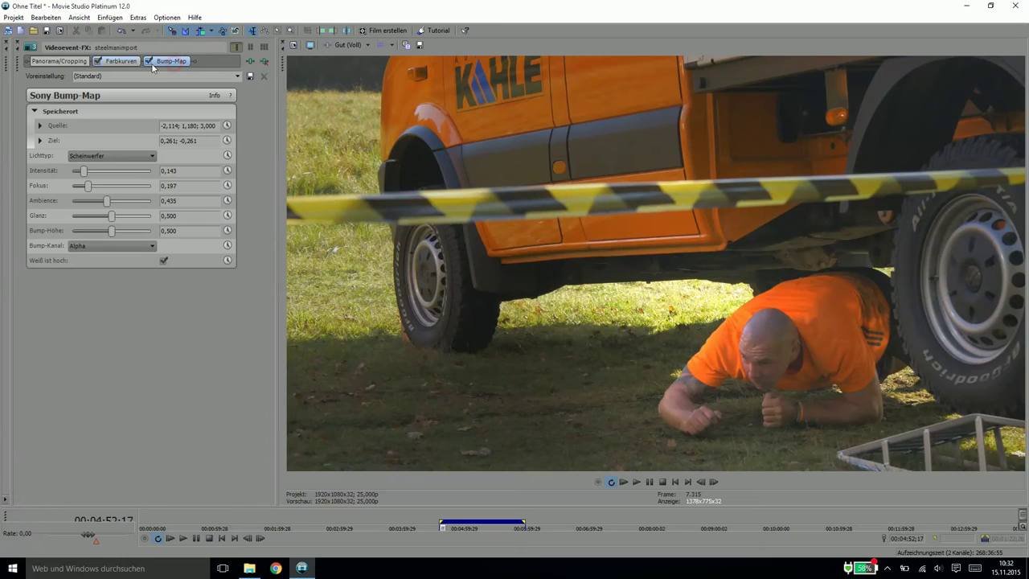
{"action": "left_click", "coordinate": [149, 62]}
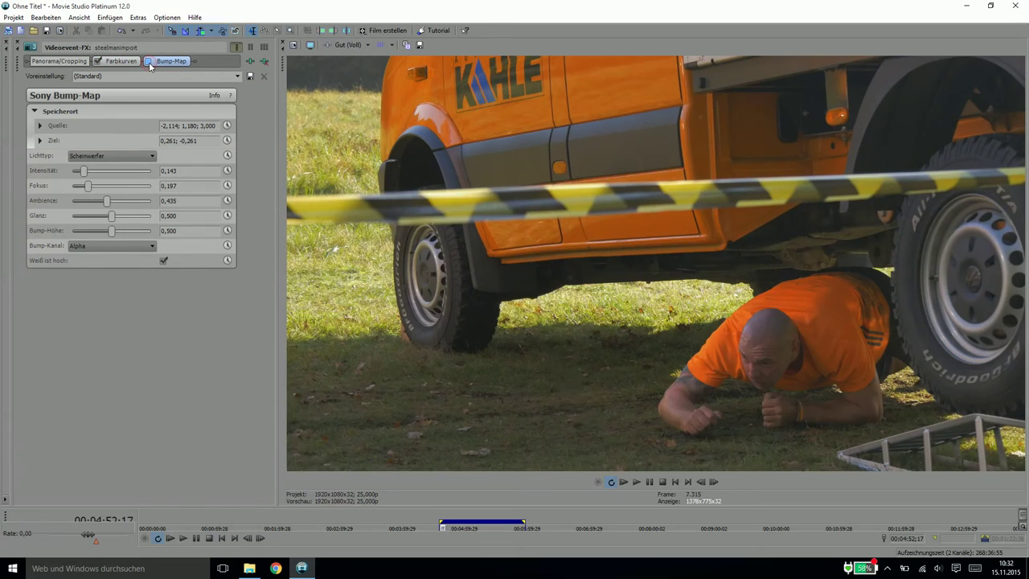
{"action": "left_click", "coordinate": [148, 62]}
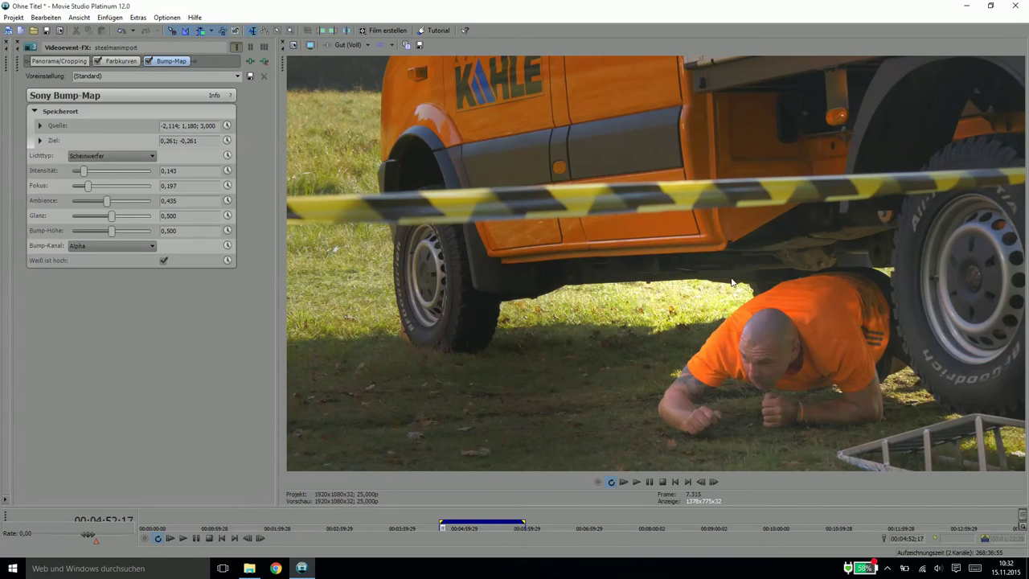
{"action": "left_click", "coordinate": [150, 61]}
{"action": "left_click", "coordinate": [152, 60]}
Play back the clip with both effects, stop playback, and toggle Bump-Map off and on at the starting frame.
{"action": "left_click", "coordinate": [636, 482]}
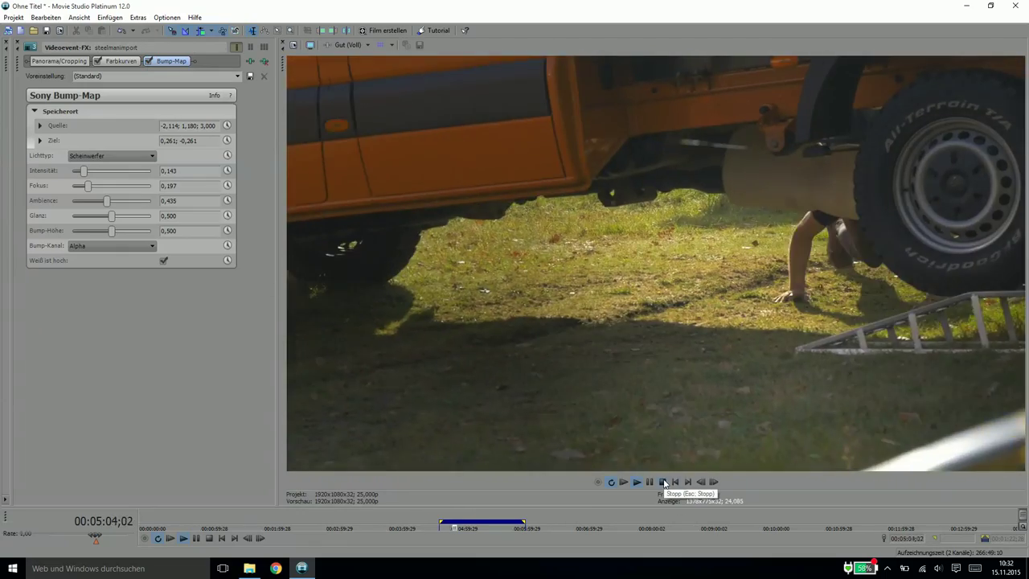
{"action": "left_click", "coordinate": [664, 481]}
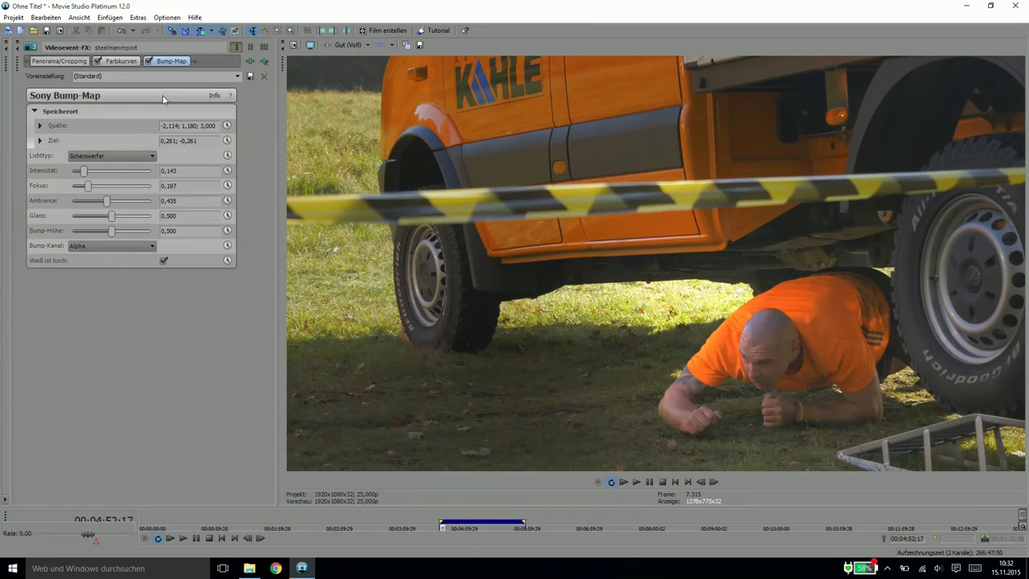
{"action": "left_click", "coordinate": [148, 62]}
{"action": "left_click", "coordinate": [148, 62]}
Strengthen the spotlight effect by setting Bump-Map's Ambience to about 0,048 and Intensität to about 0,272.
{"action": "left_click_drag", "start_coordinate": [107, 201], "coordinate": [93, 179]}
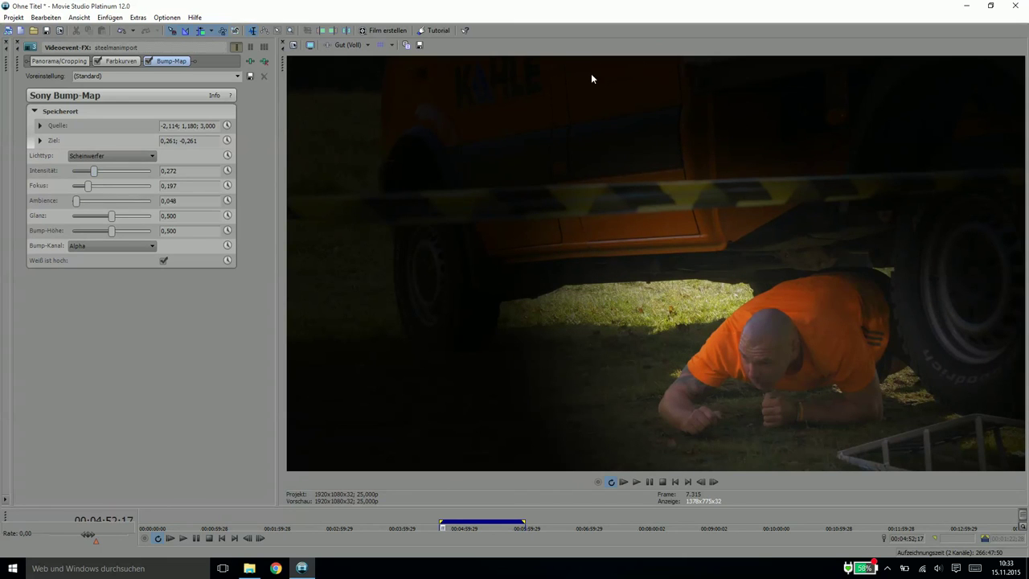